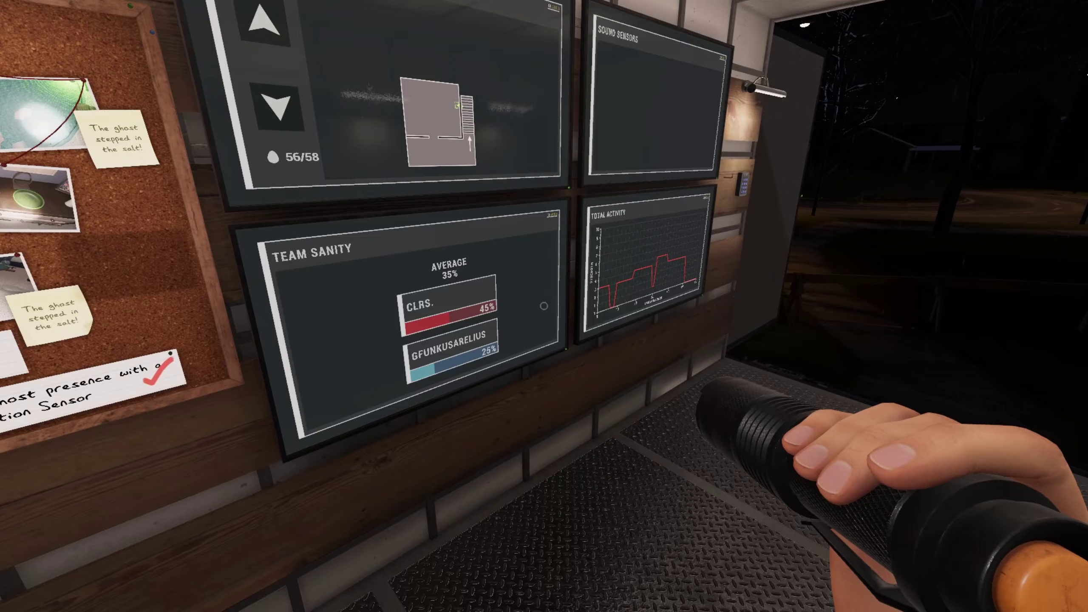
Leave the van with the flashlight, enter the house hallway, then back out the front door
key(e)
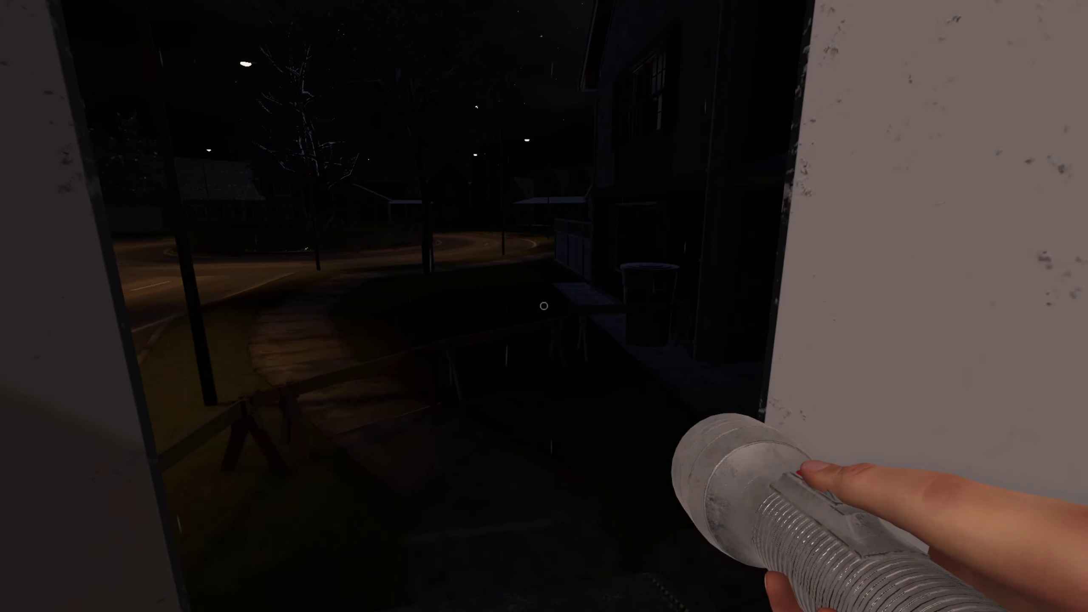
key(w)
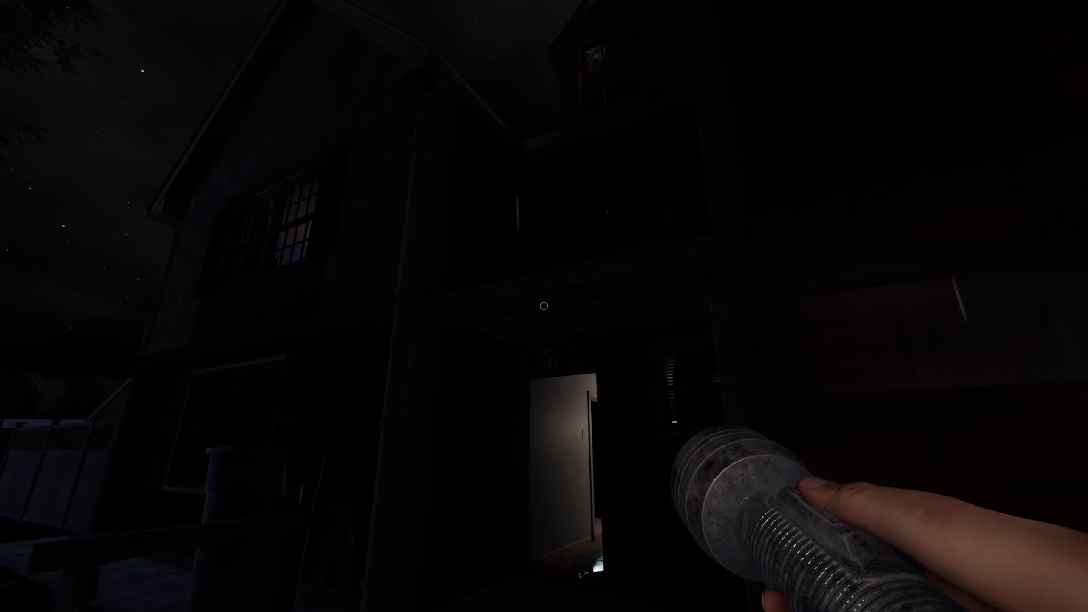
key(w)
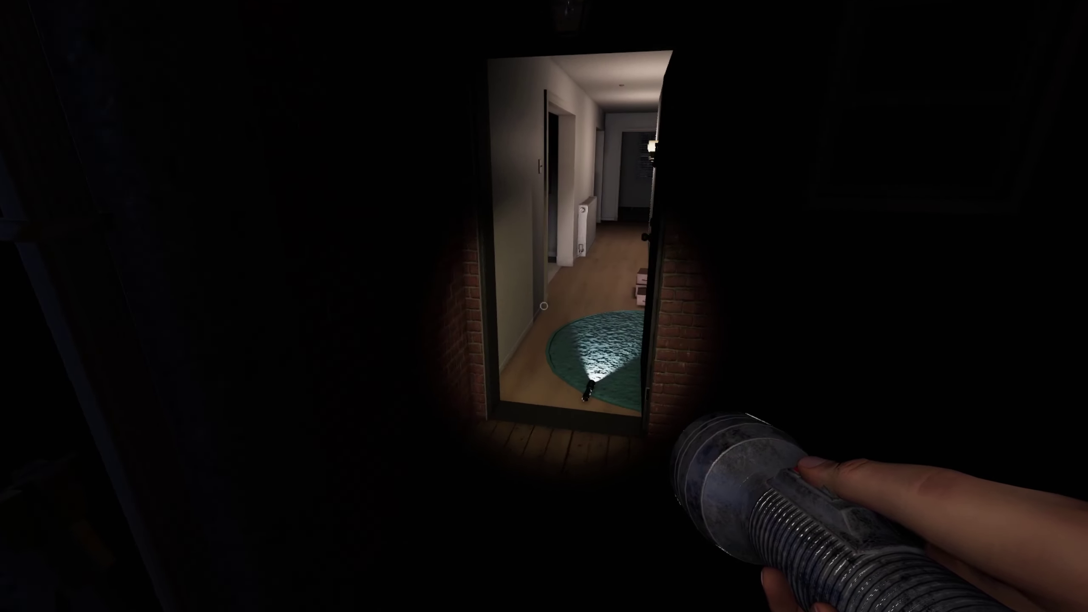
key(w)
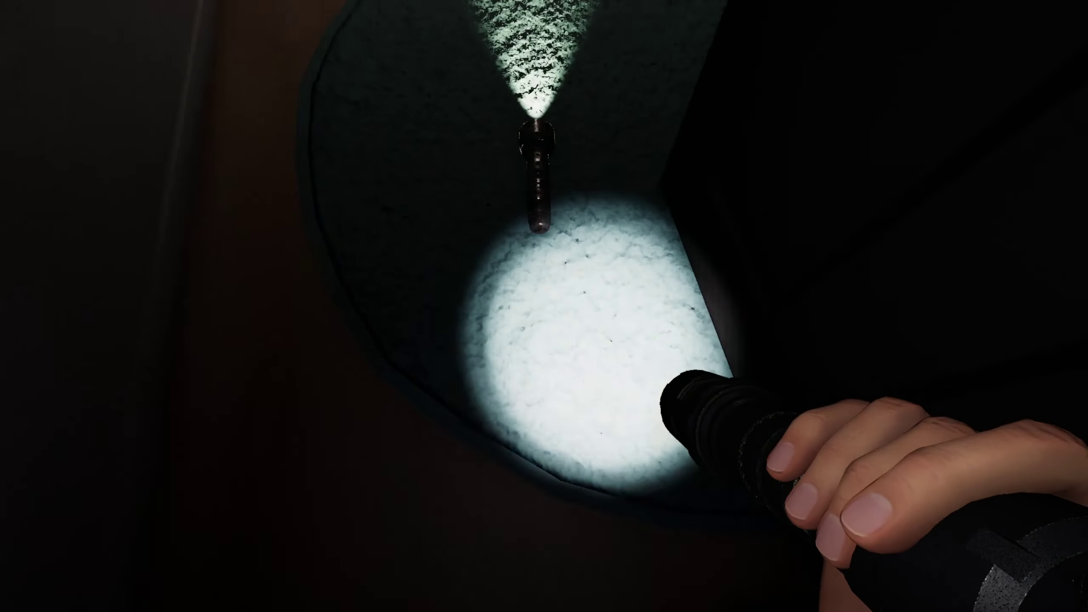
drag(545, 306, 545, 170)
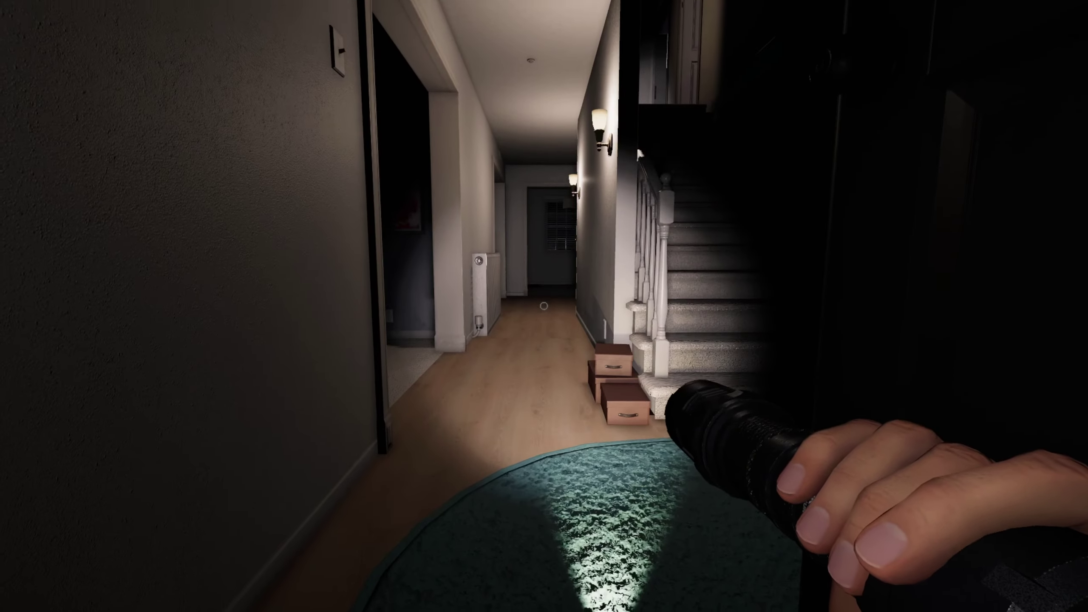
key(s)
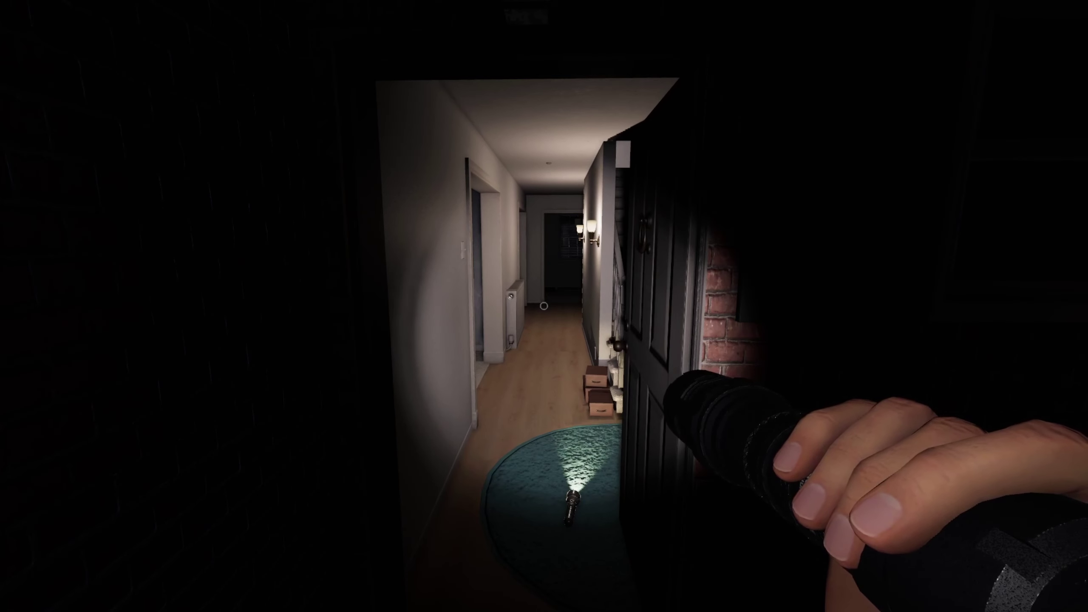
drag(544, 307, 545, 357)
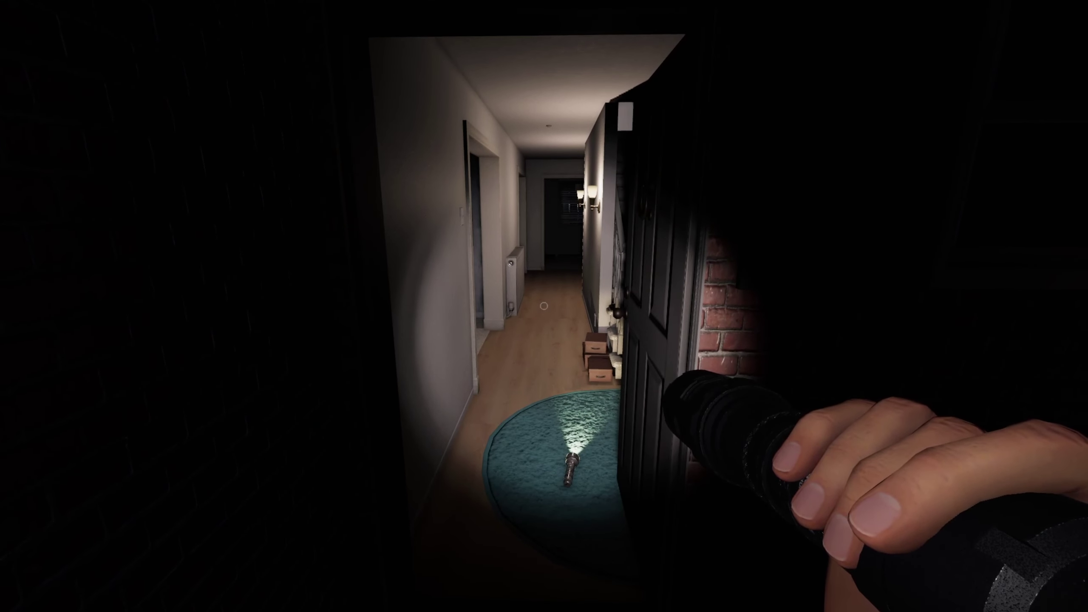
key(s)
Look over the house from outside: open front door, side, garage, van, facade and dormer window
drag(544, 307, 766, 306)
drag(545, 307, 255, 307)
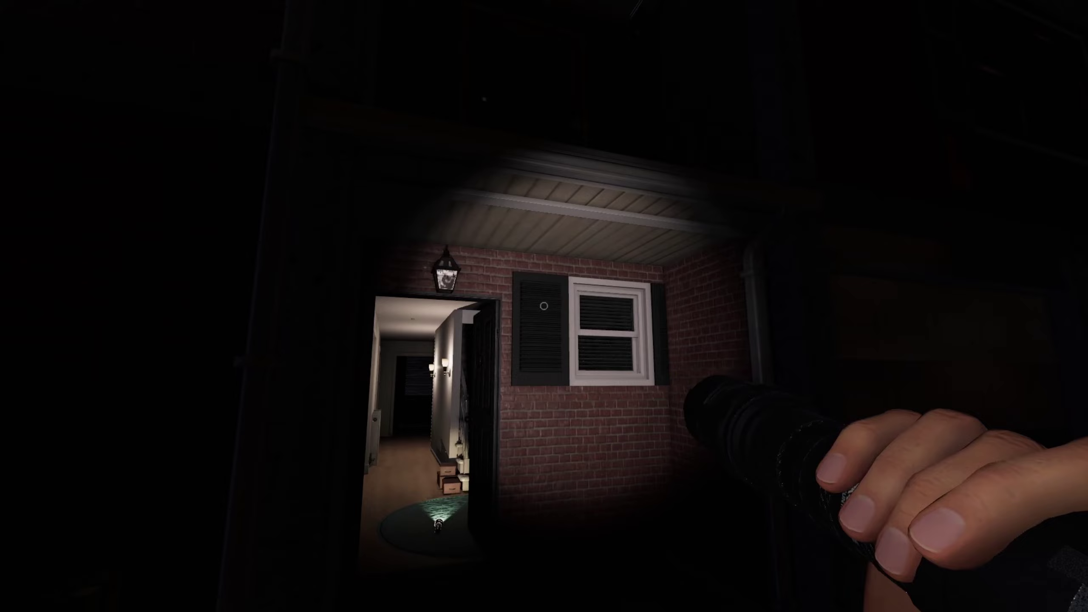
key(s)
drag(545, 306, 545, 127)
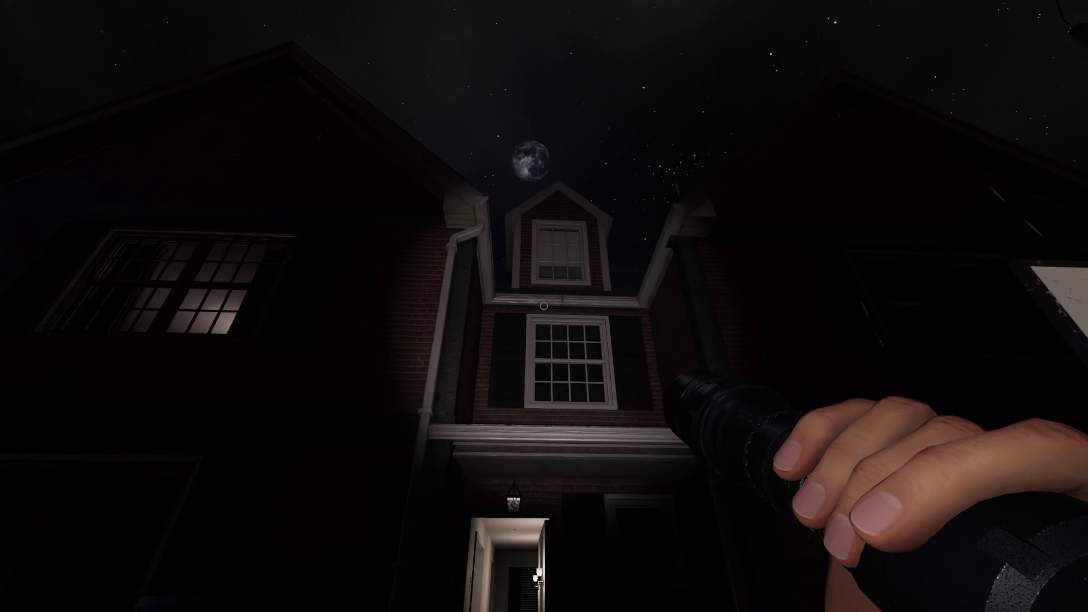
drag(545, 306, 765, 425)
key(a)
mouse_move(544, 306)
mouse_down()
mouse_move(680, 357)
mouse_move(425, 306)
mouse_up()
key(s)
drag(545, 306, 425, 307)
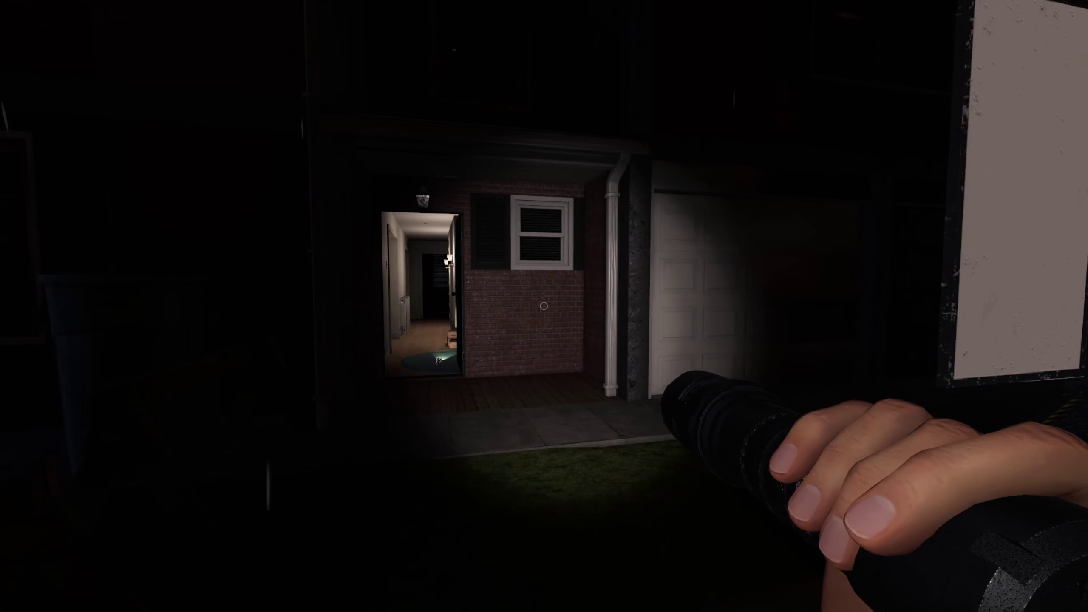
mouse_move(545, 306)
mouse_down()
mouse_move(341, 306)
mouse_move(468, 306)
mouse_up()
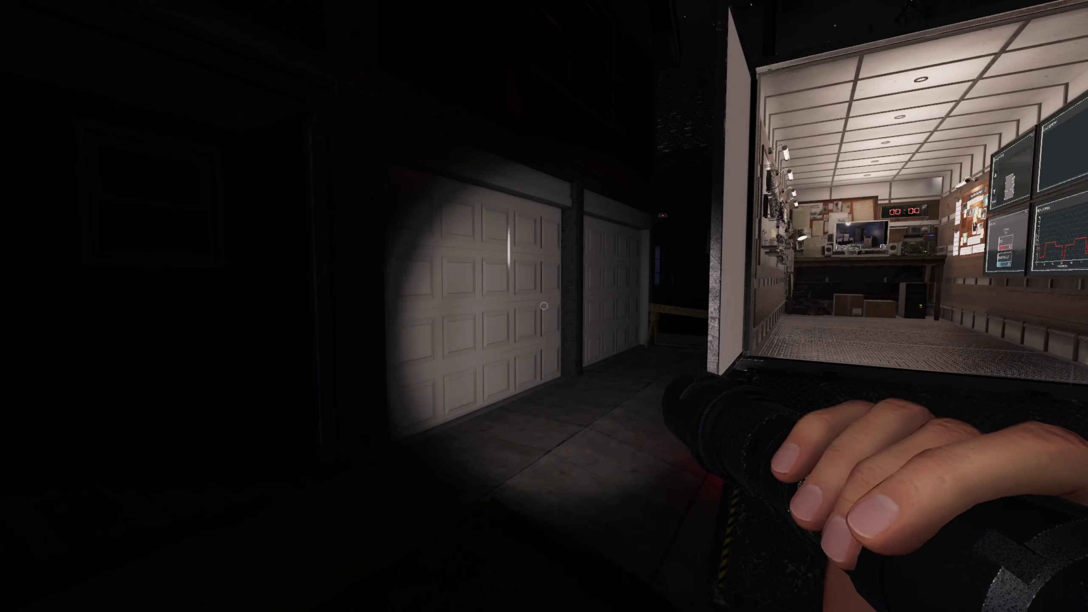
drag(544, 307, 765, 213)
drag(544, 306, 595, 281)
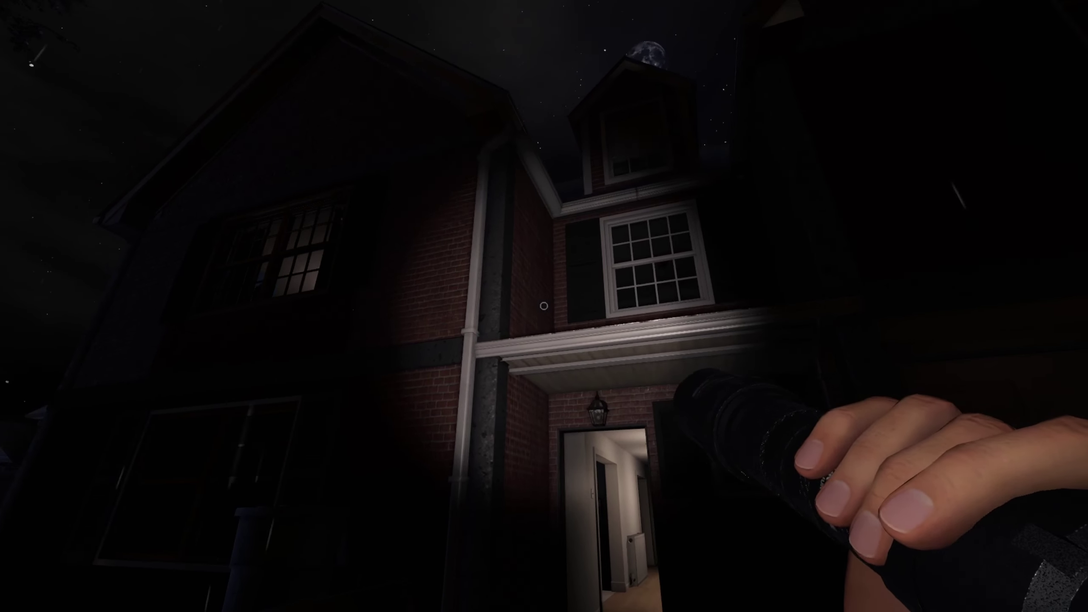
mouse_move(544, 306)
mouse_down()
mouse_move(647, 357)
mouse_move(595, 323)
mouse_up()
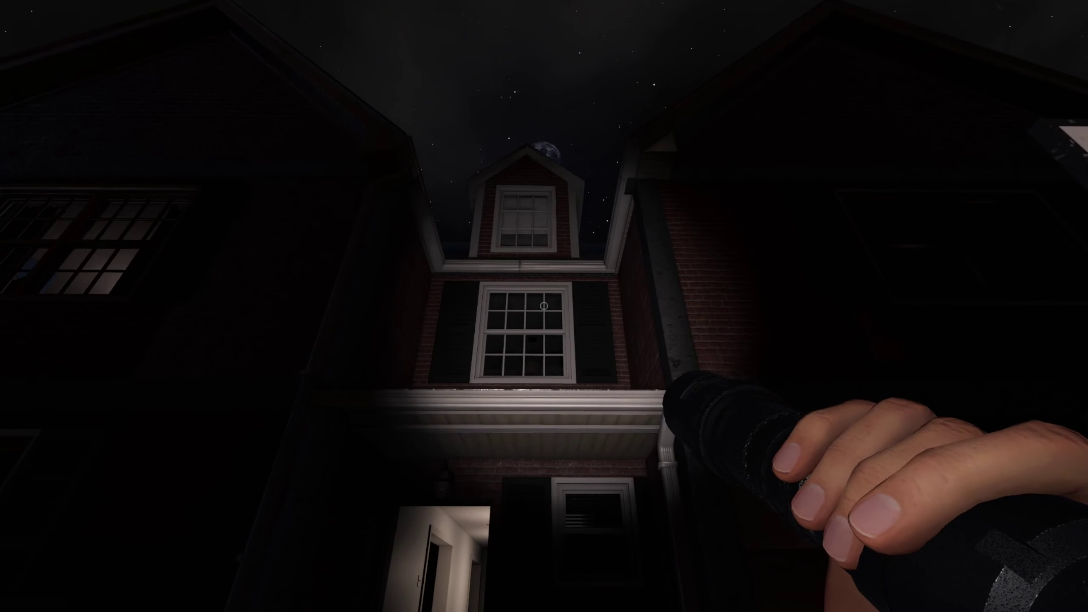
drag(544, 306, 545, 476)
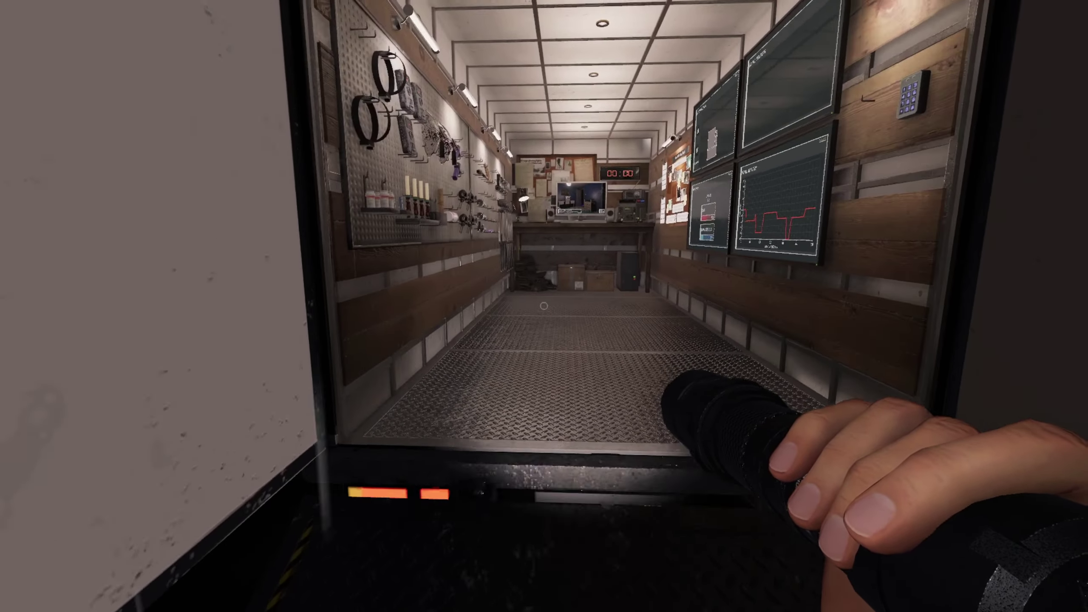
Walk into the van and face the case board and the sanity and activity monitors
key(w)
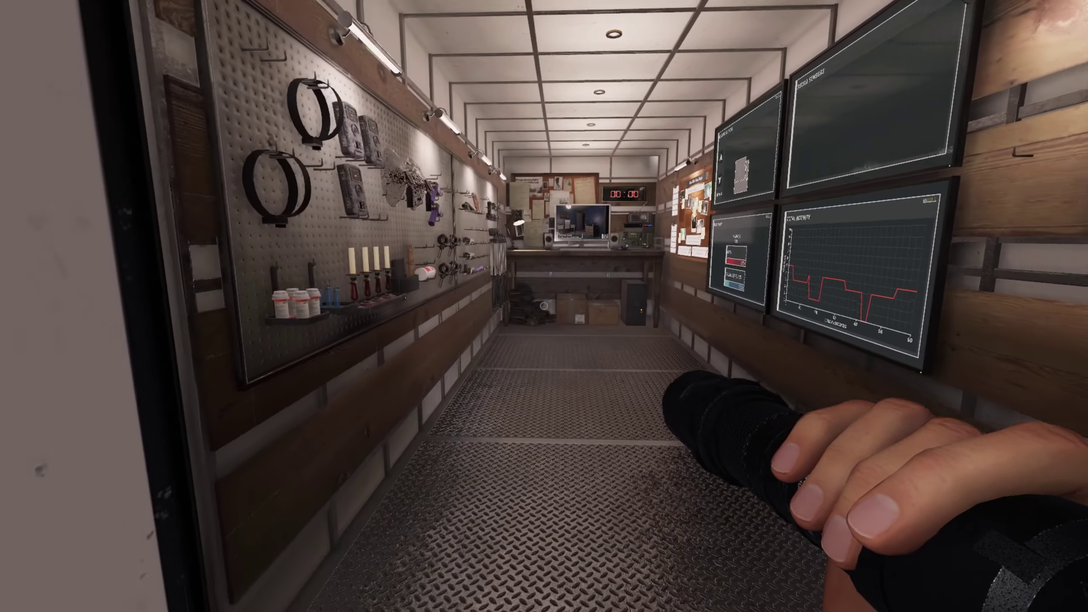
key(w)
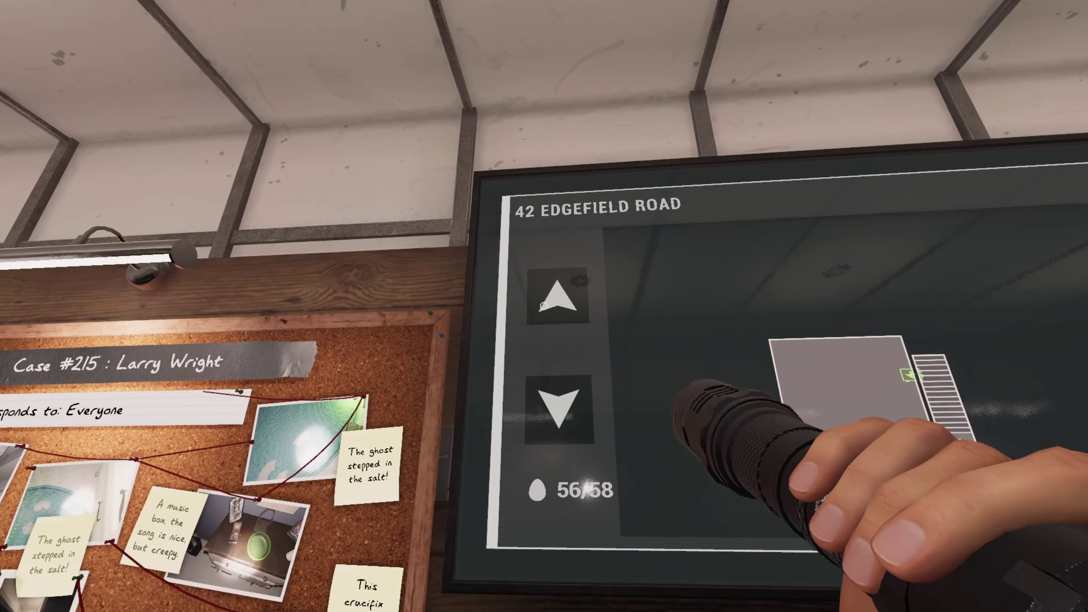
Show the ground-floor map, swing the house's front door open, and walk back up into the van
click(545, 306)
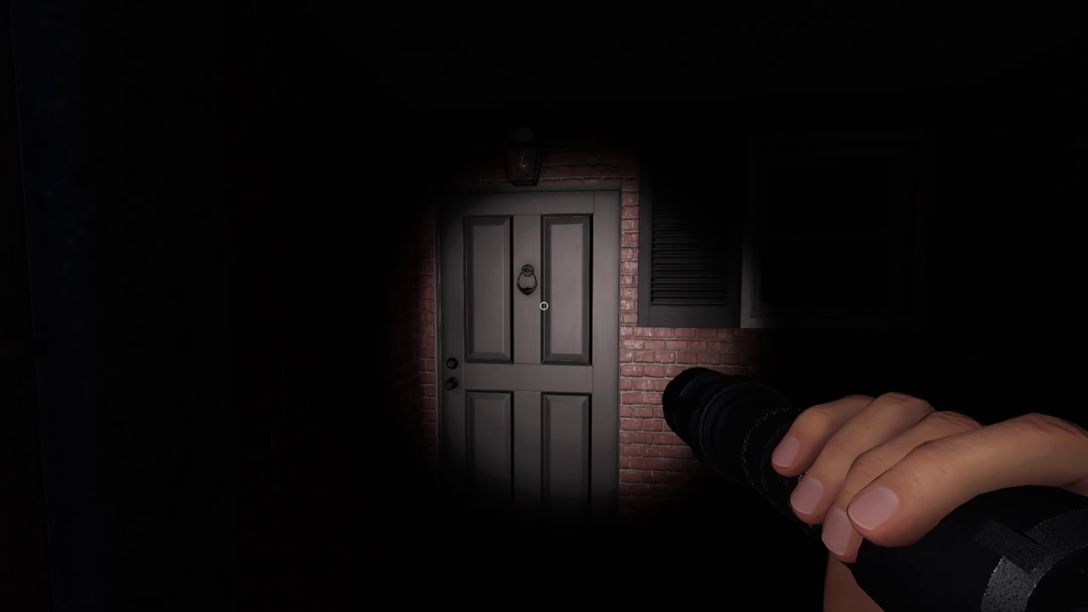
drag(544, 306, 544, 306)
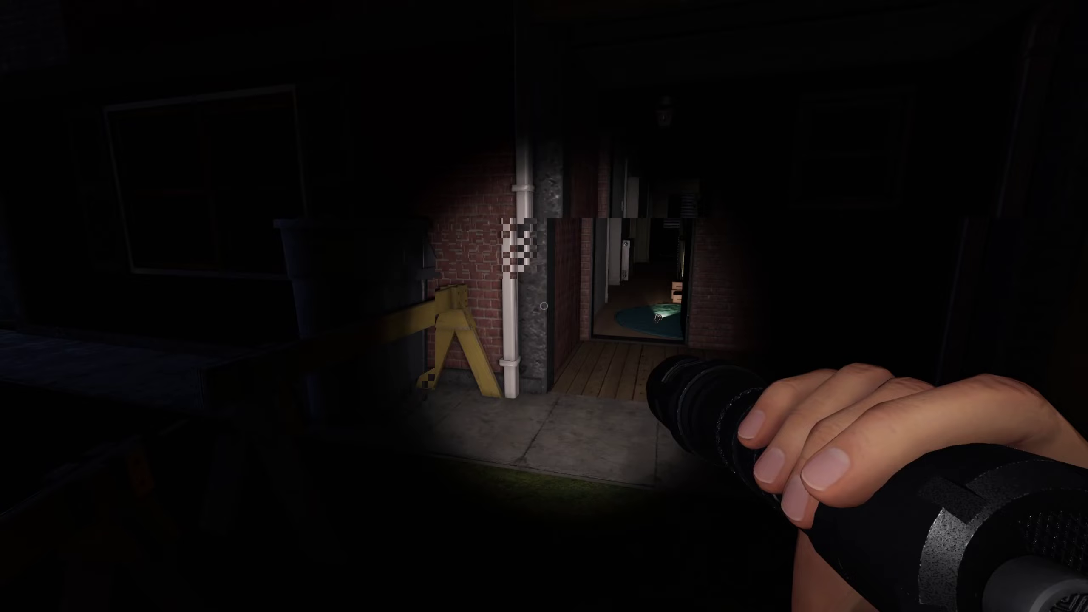
key(w)
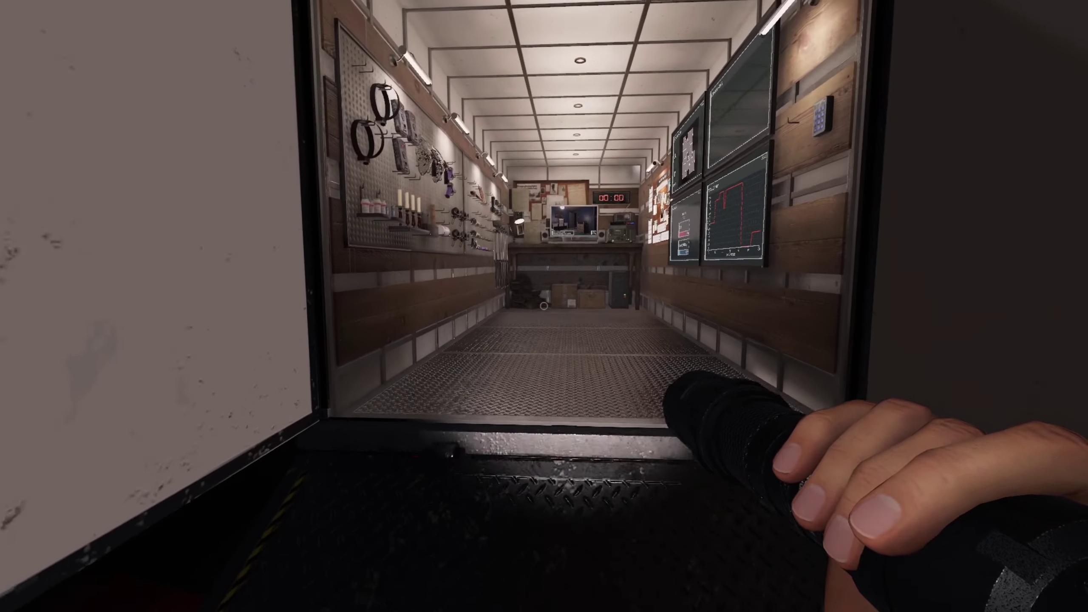
Review the case board with all three objectives ticked, then walk toward the van's rear door
key(w)
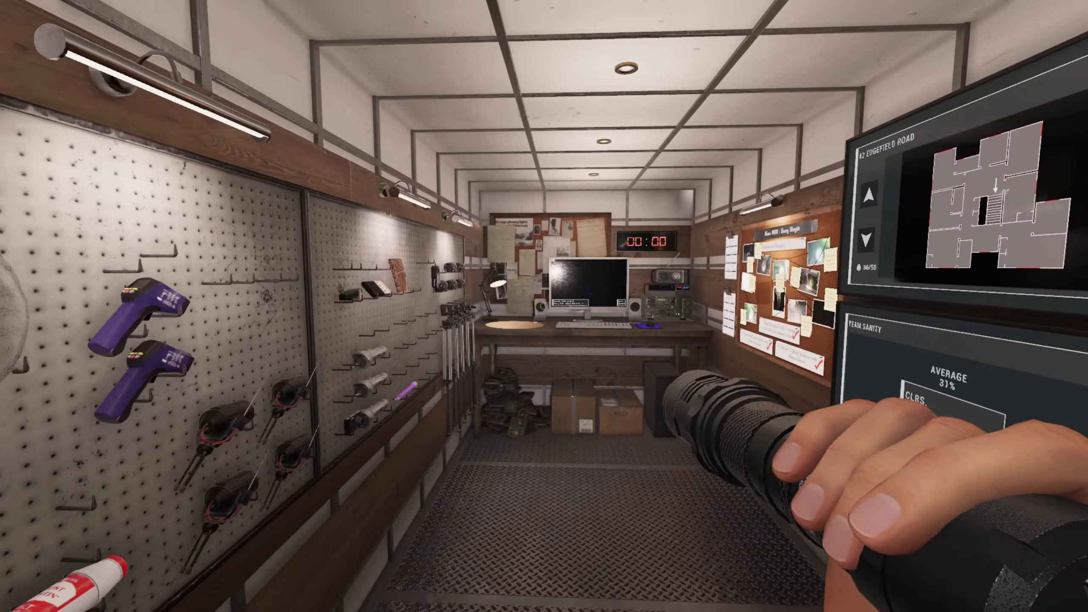
key(w)
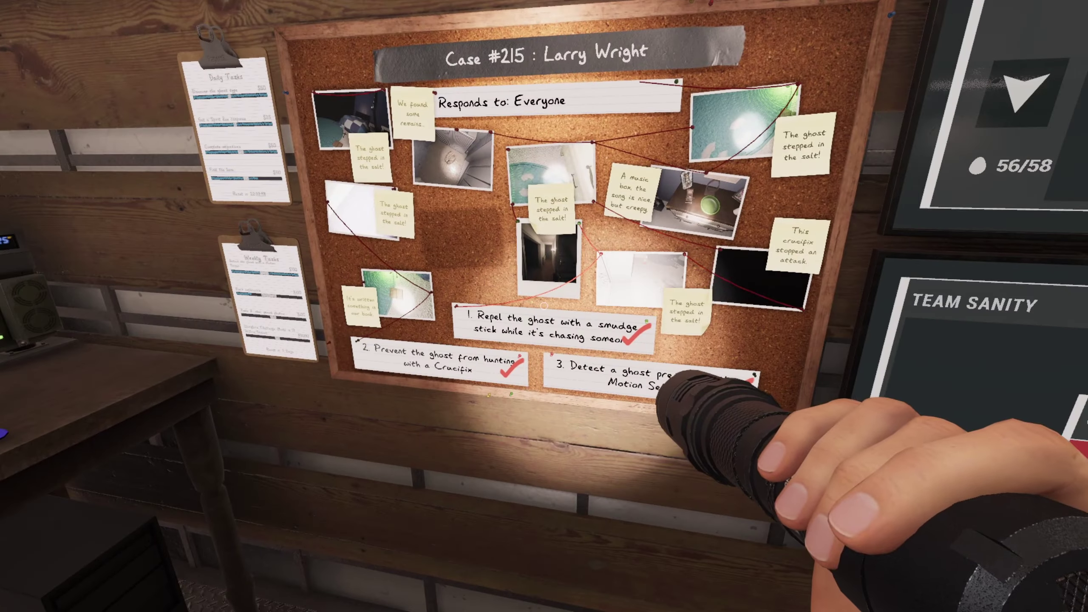
key(w)
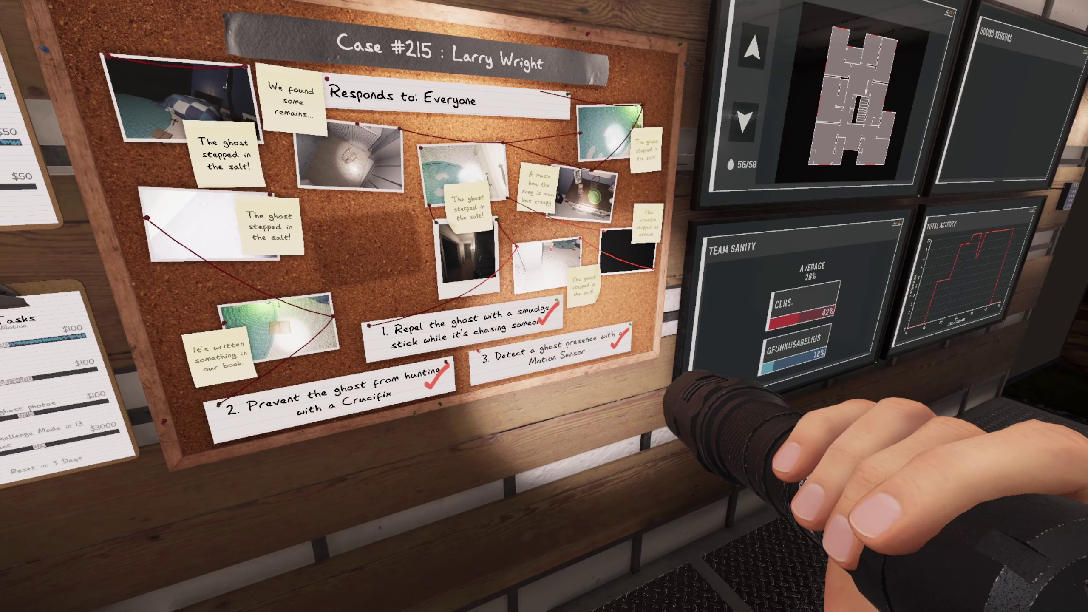
key(d)
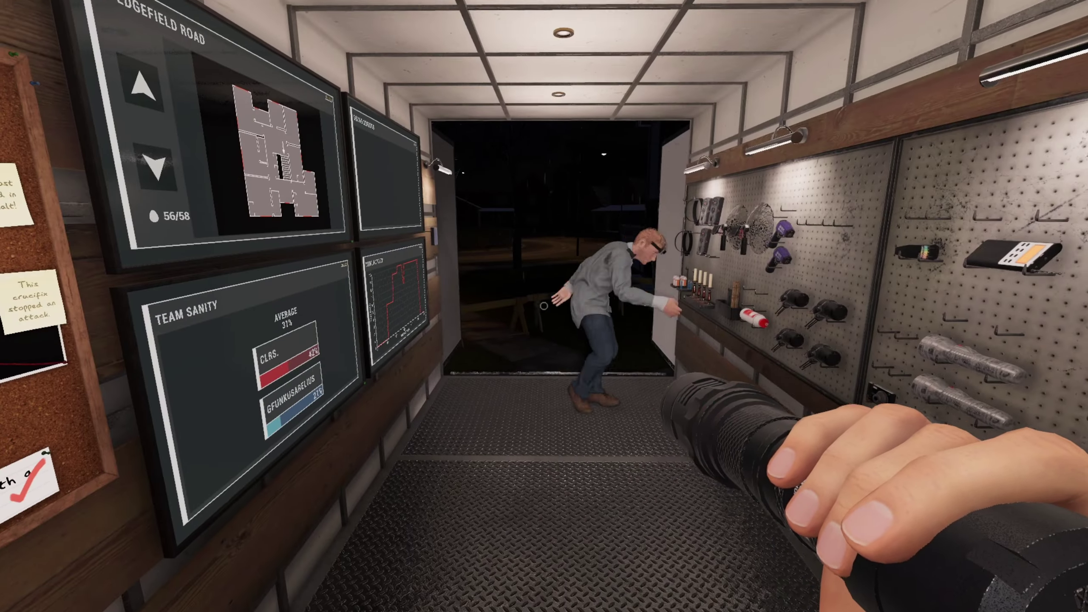
key(w)
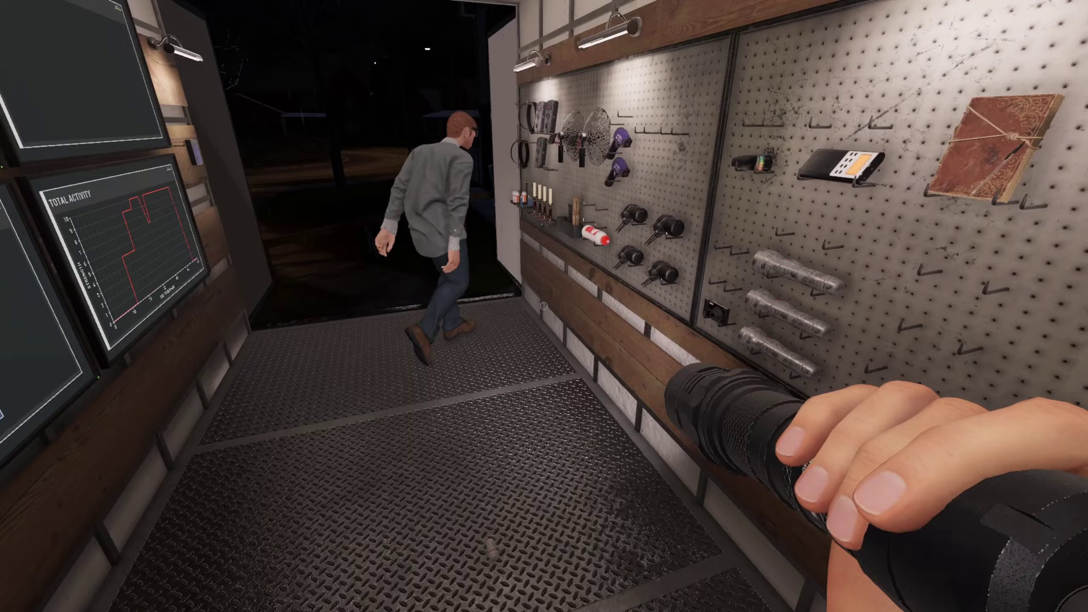
key(w)
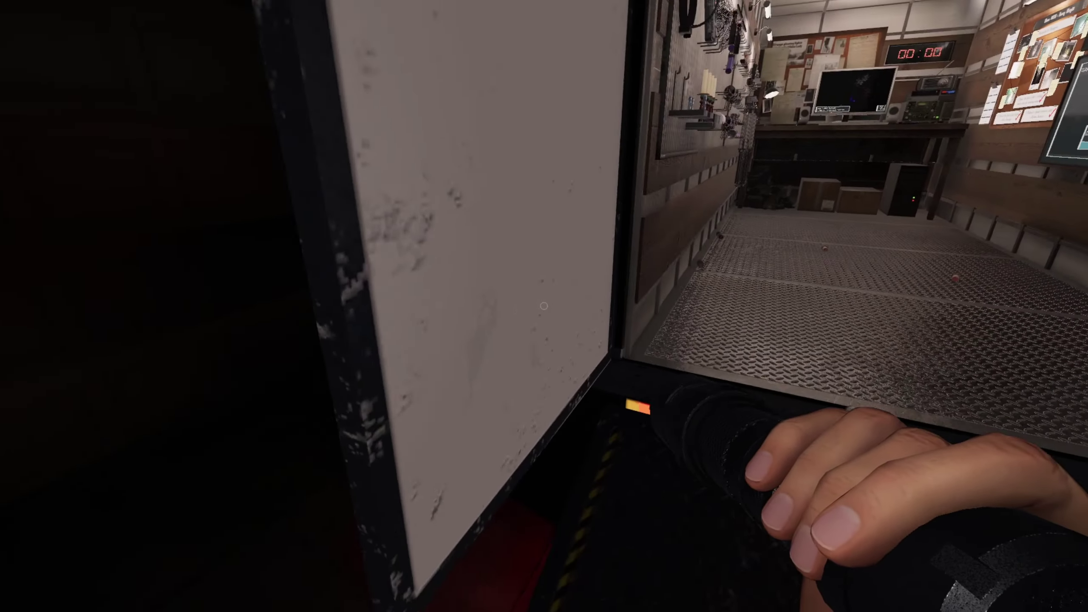
Walk from the van through the hallway into the dark bedroom and look around its corners
key(w)
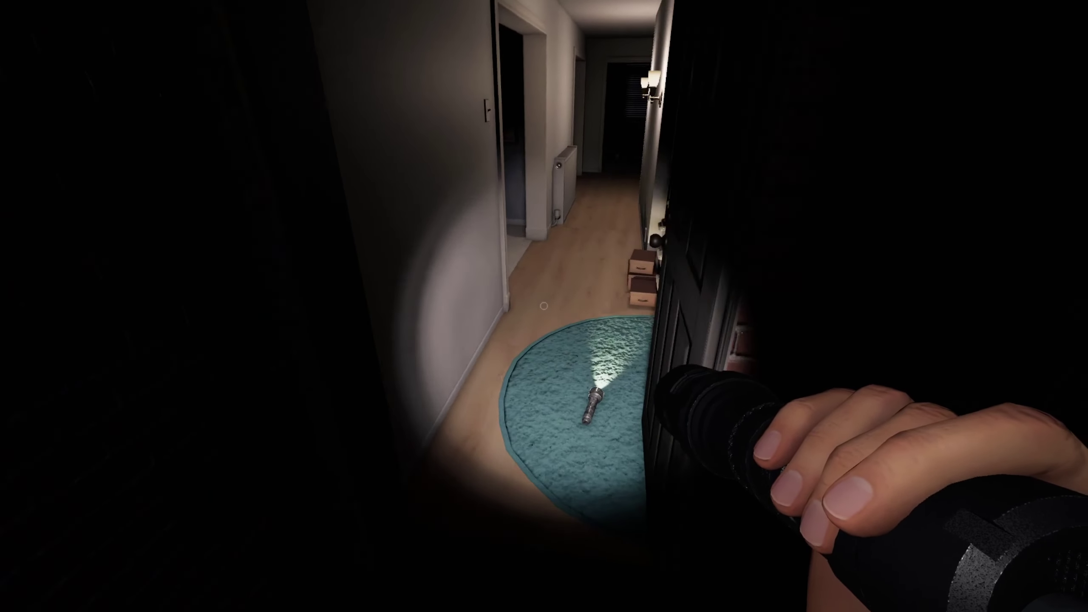
key(w)
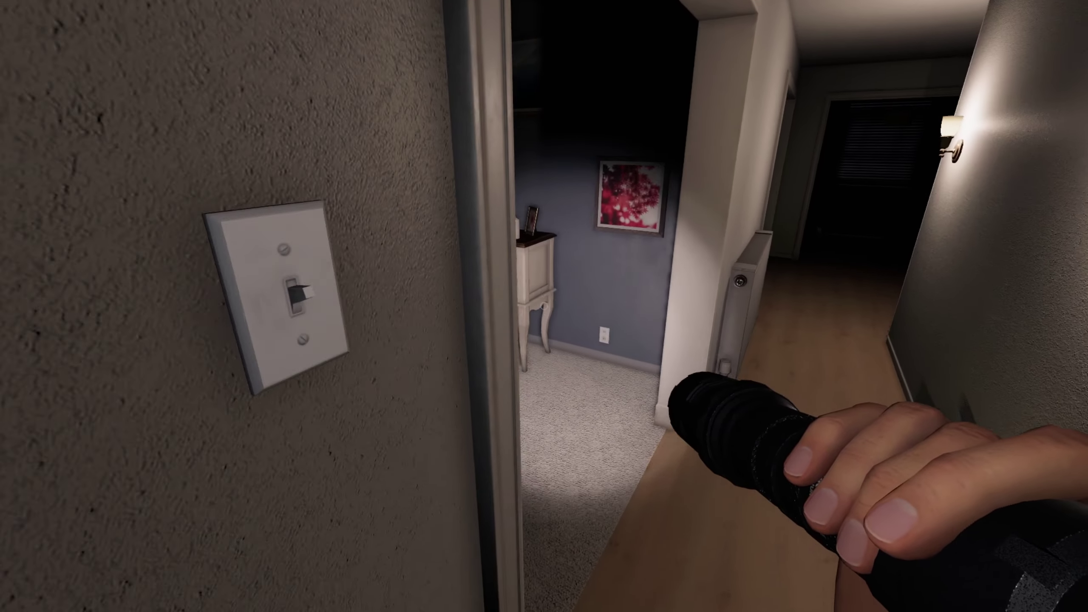
key(w)
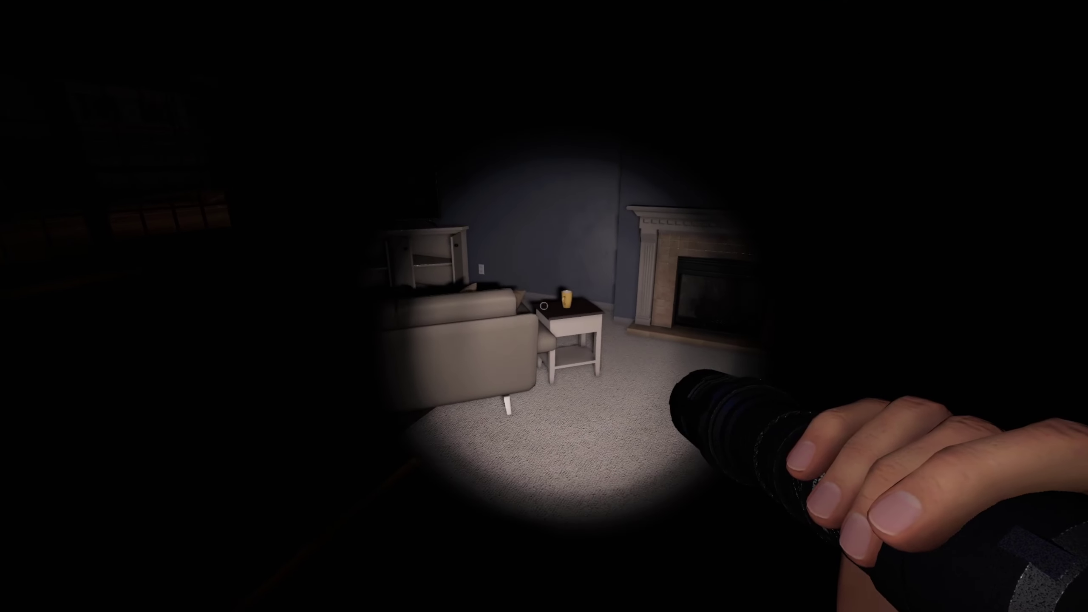
key(w)
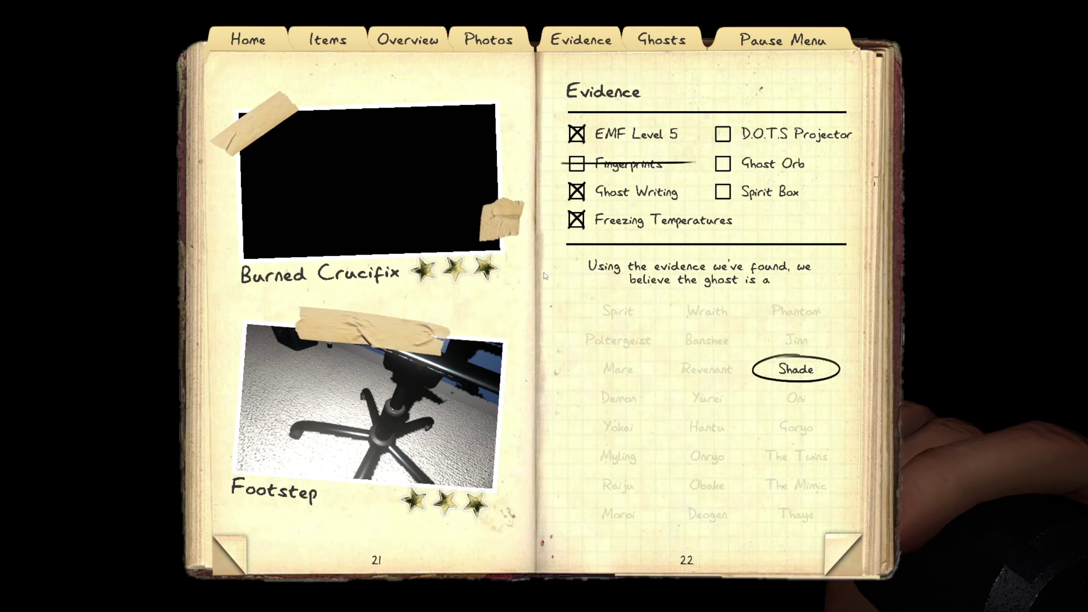
key(j)
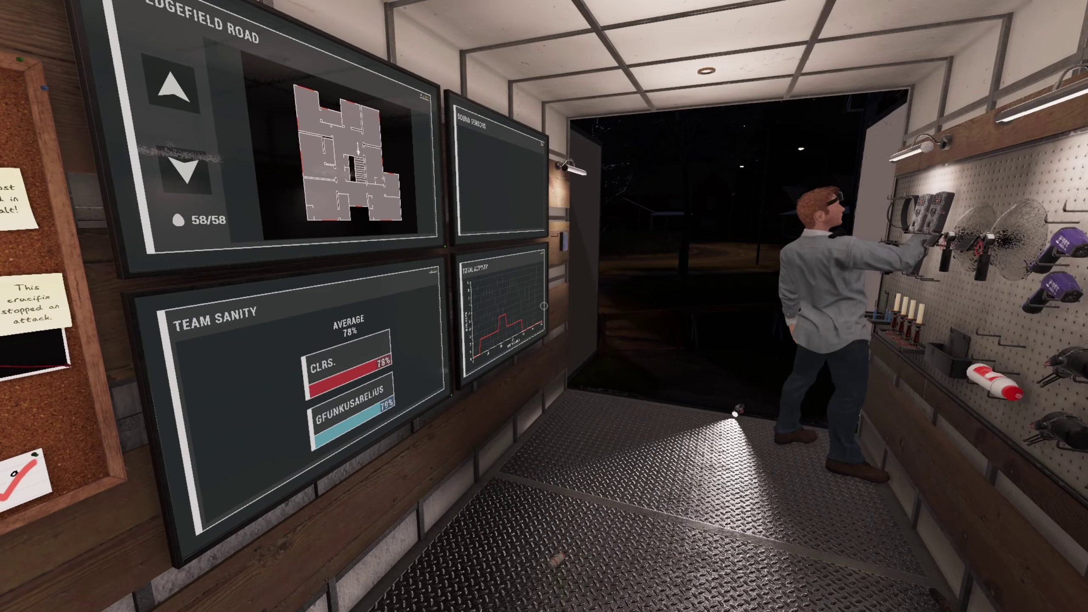
Check the journal, then at the pegboard switch the flashlight on, drop it, and pick it up
key(j)
key(j)
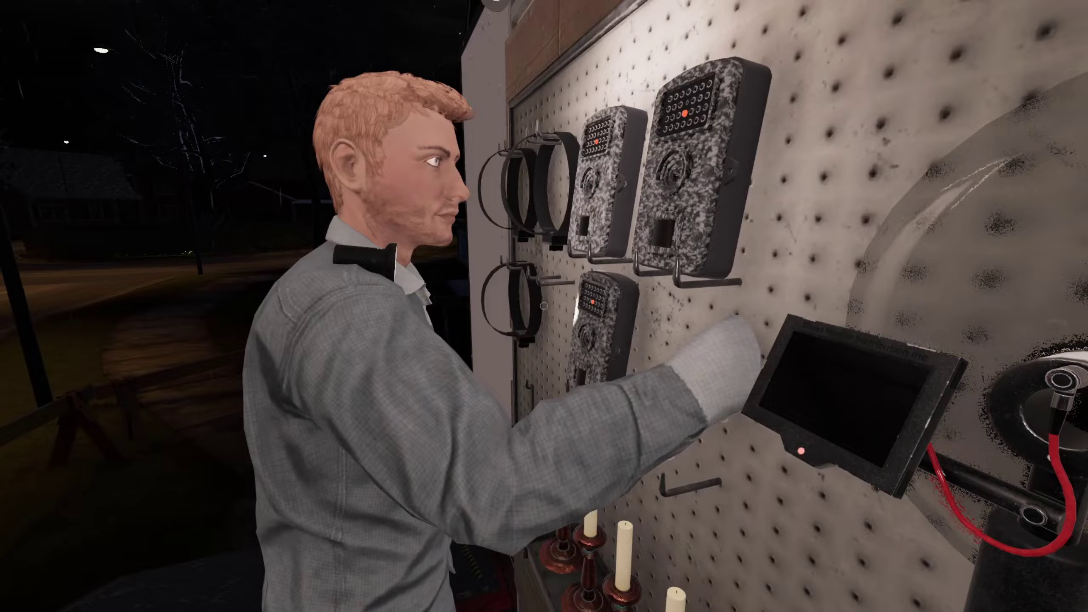
drag(544, 306, 544, 306)
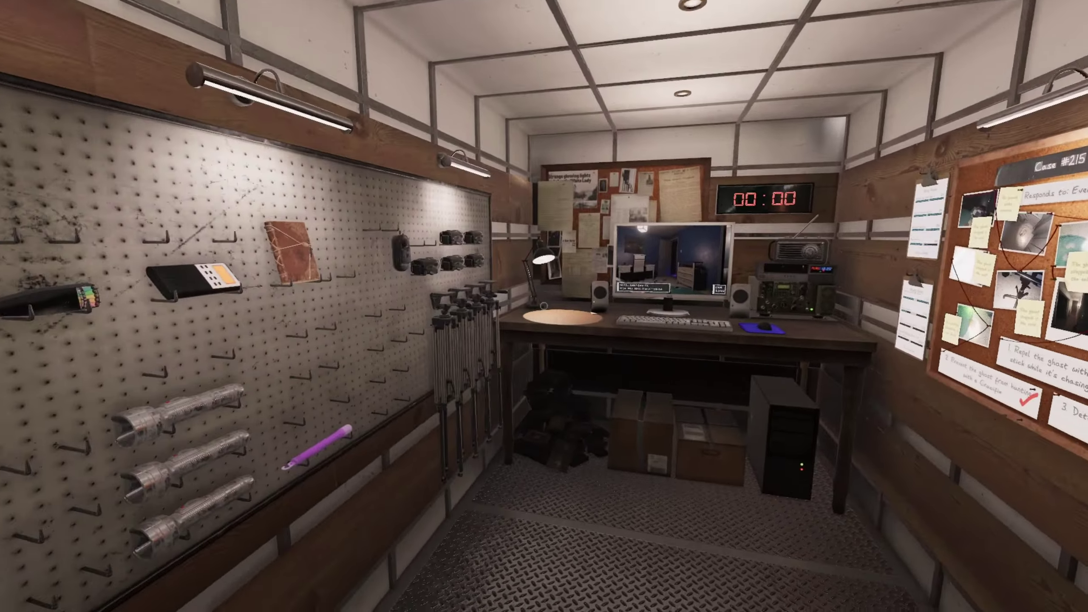
key(w)
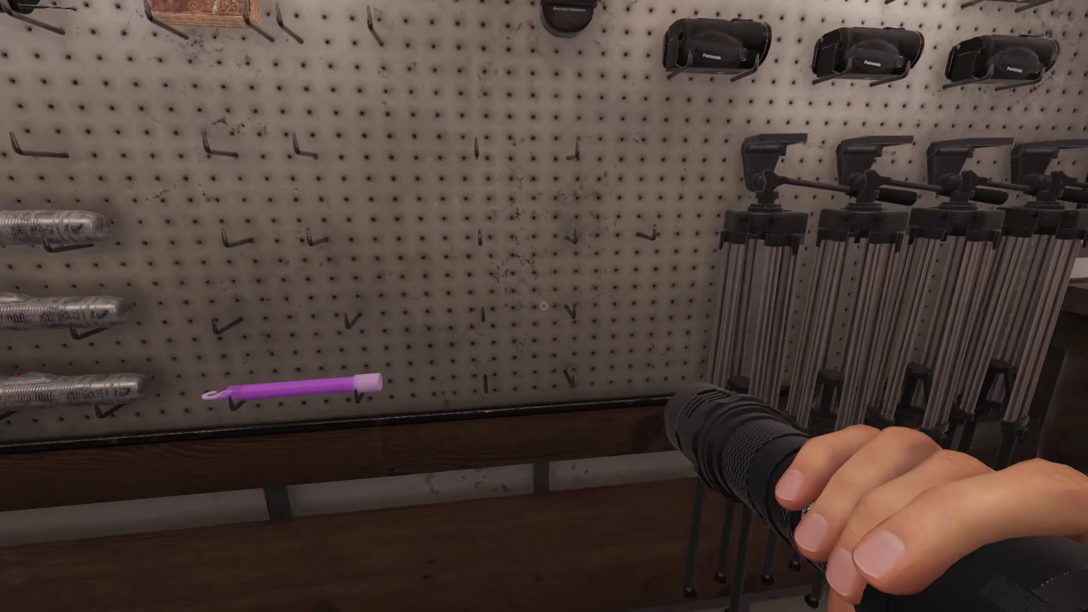
click(545, 306)
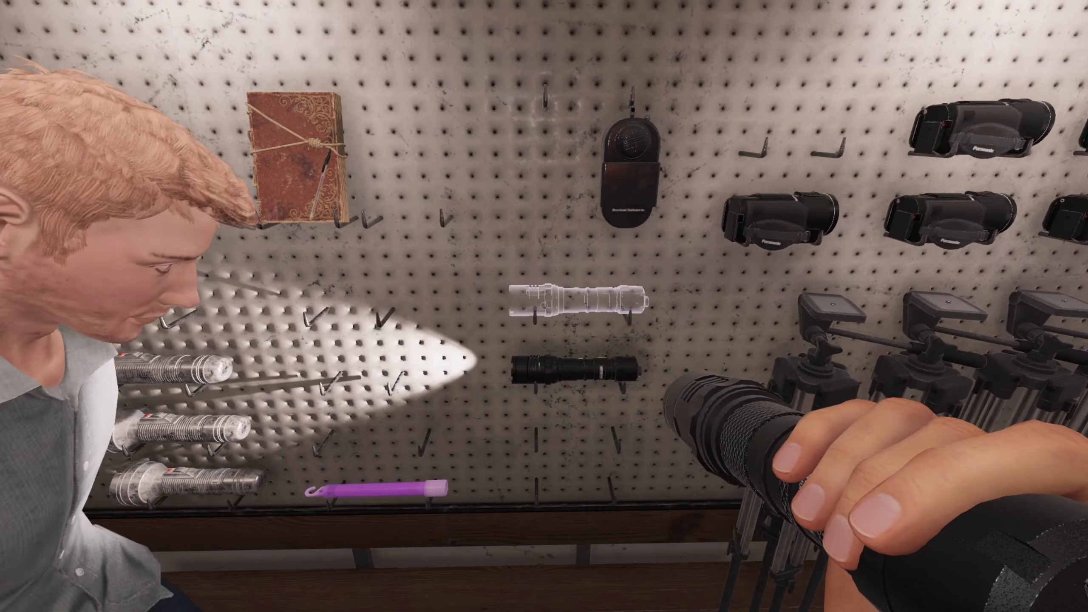
key(g)
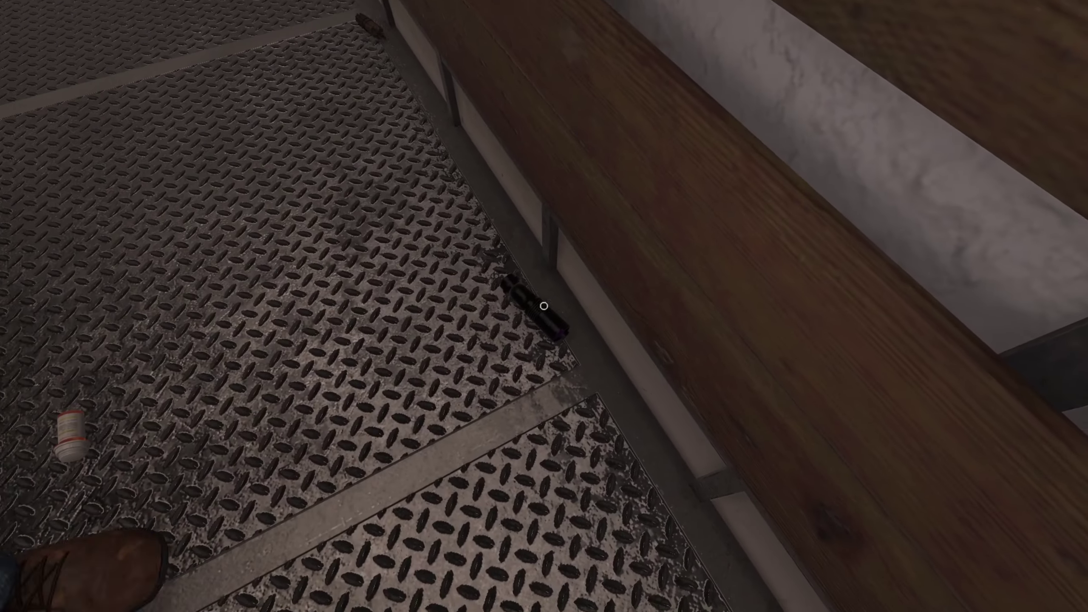
key(e)
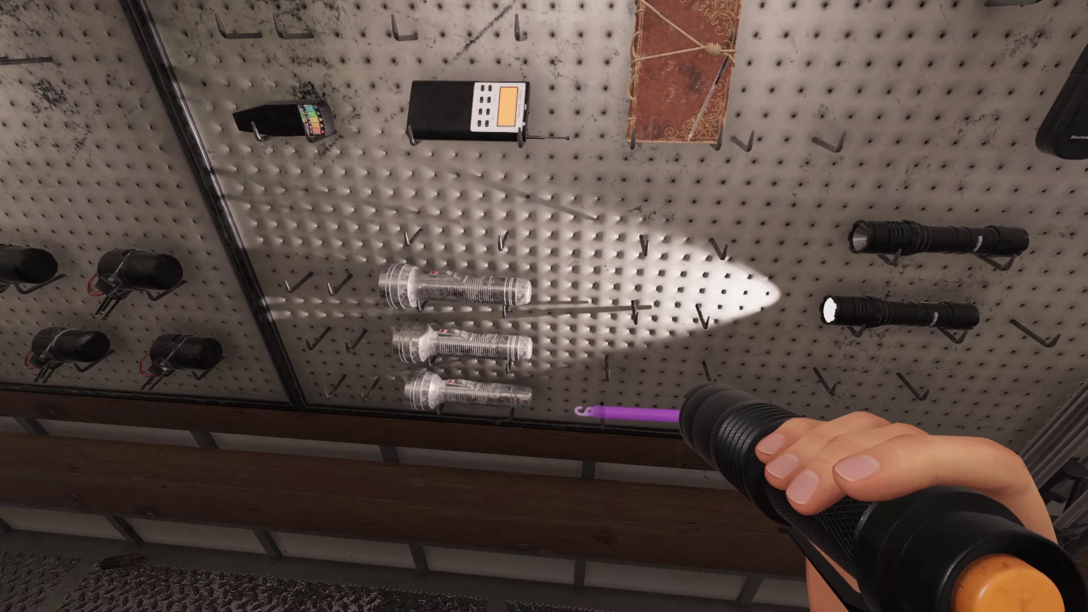